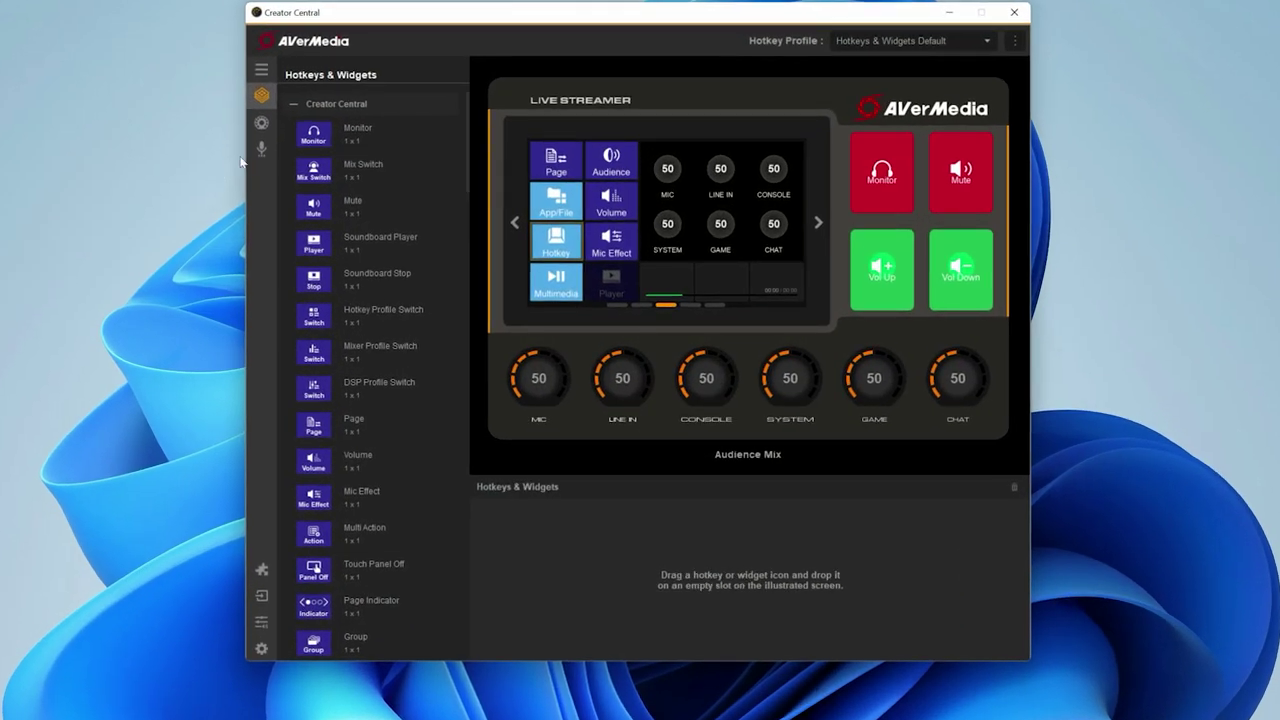
- Go to the DSP microphone effects page and list the Microphone Type options: XLR (+0V), XLR + phantom power, 6.3mm
left_click(293, 176)
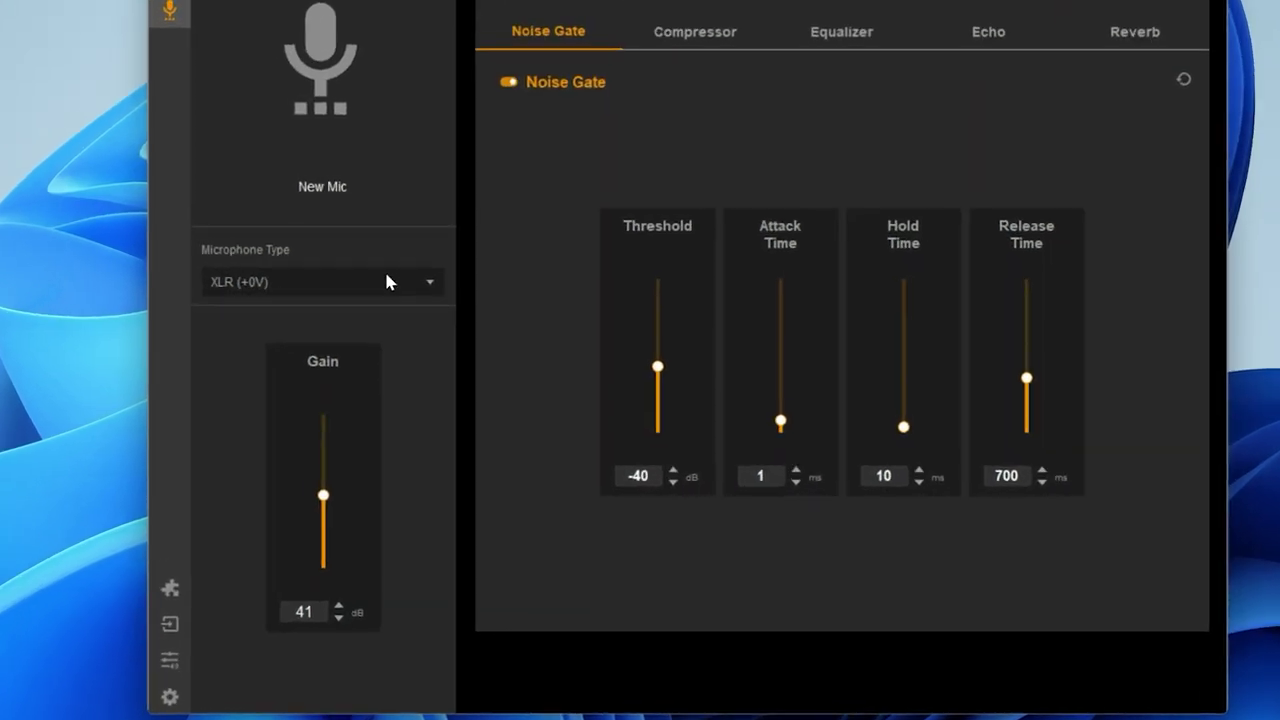
left_click(418, 346)
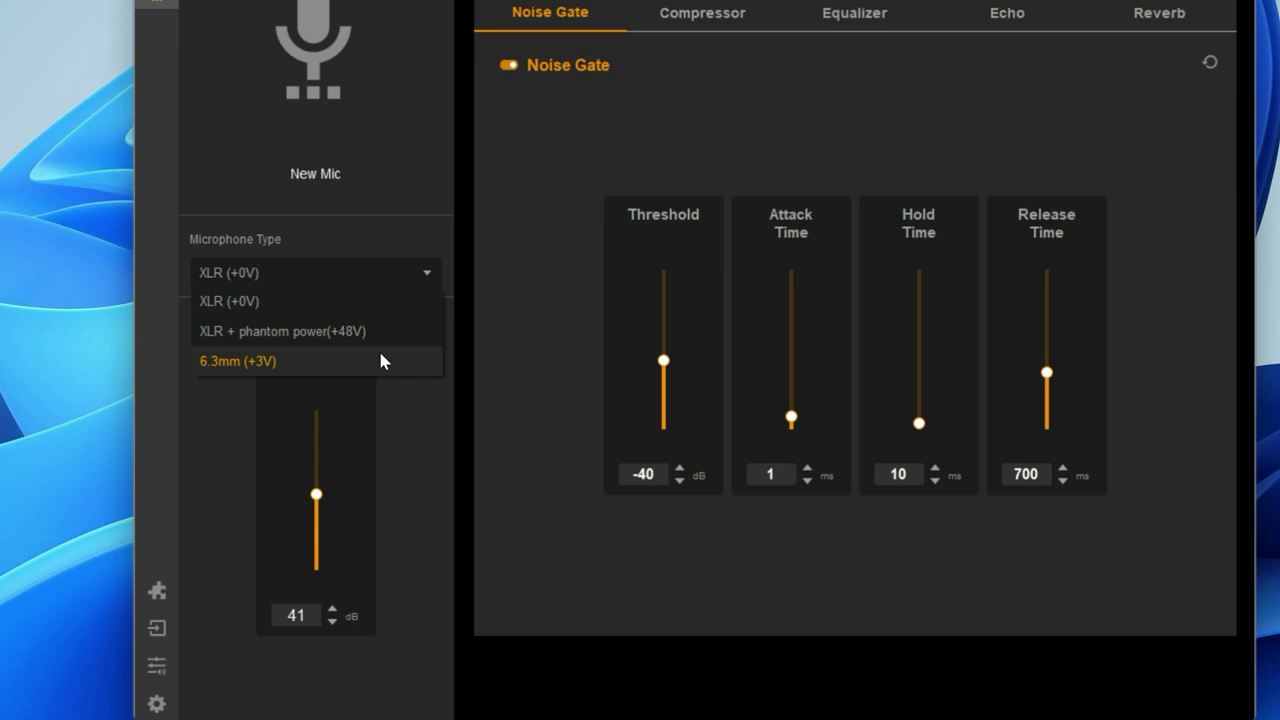
- Keep the XLR (+0V) mic type, raise gain from 41 to 43 dB, and re-toggle mic monitoring in the Audio Mixer
left_click(379, 302)
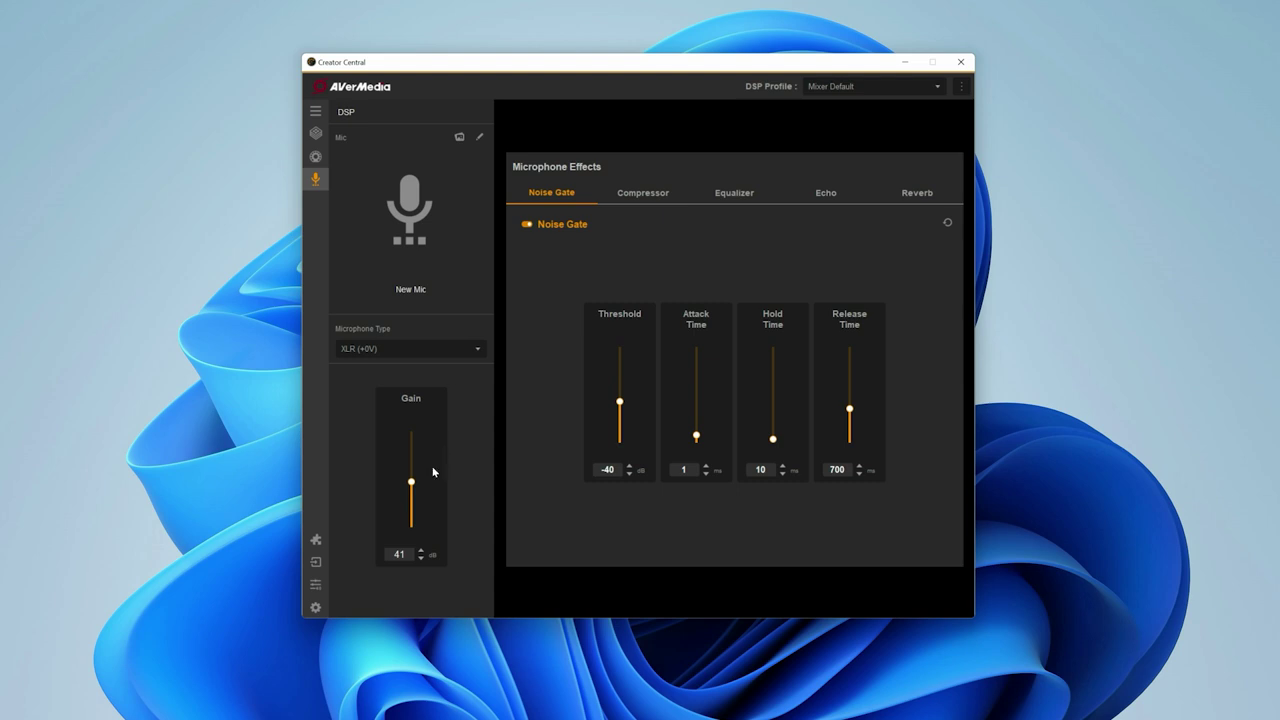
left_click_drag(411, 484, 411, 477)
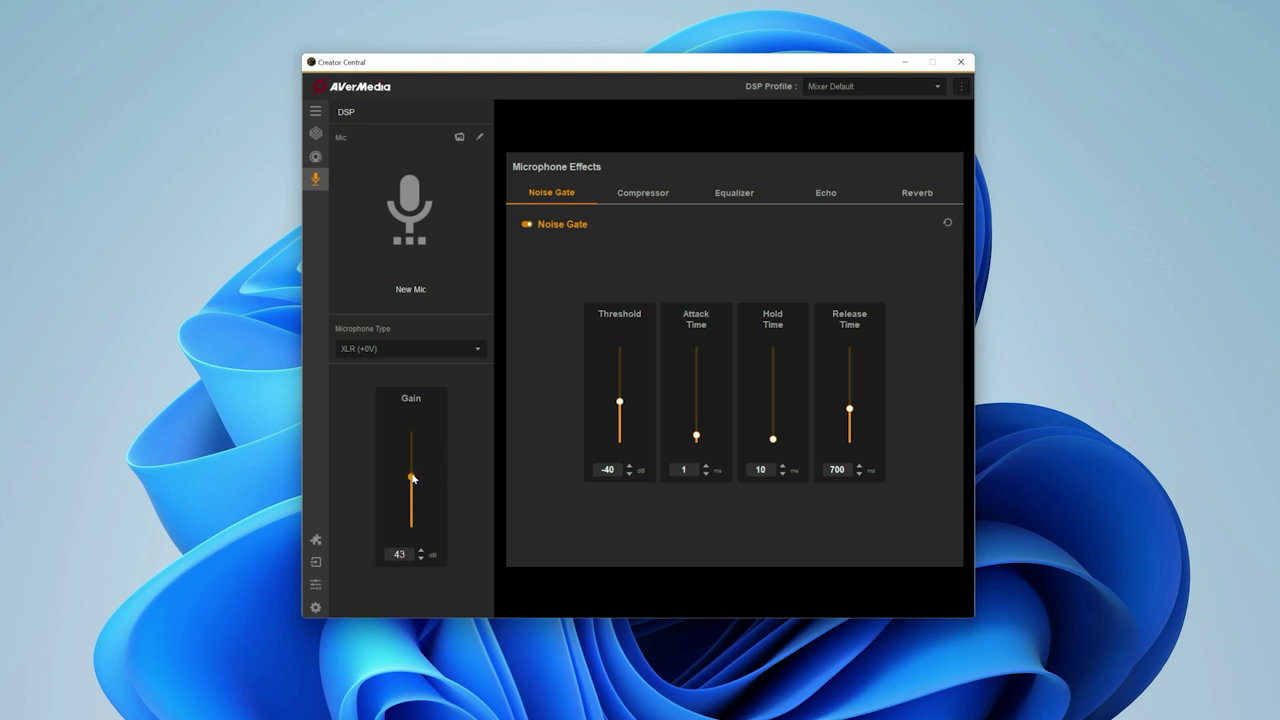
left_click(316, 157)
left_click(482, 190)
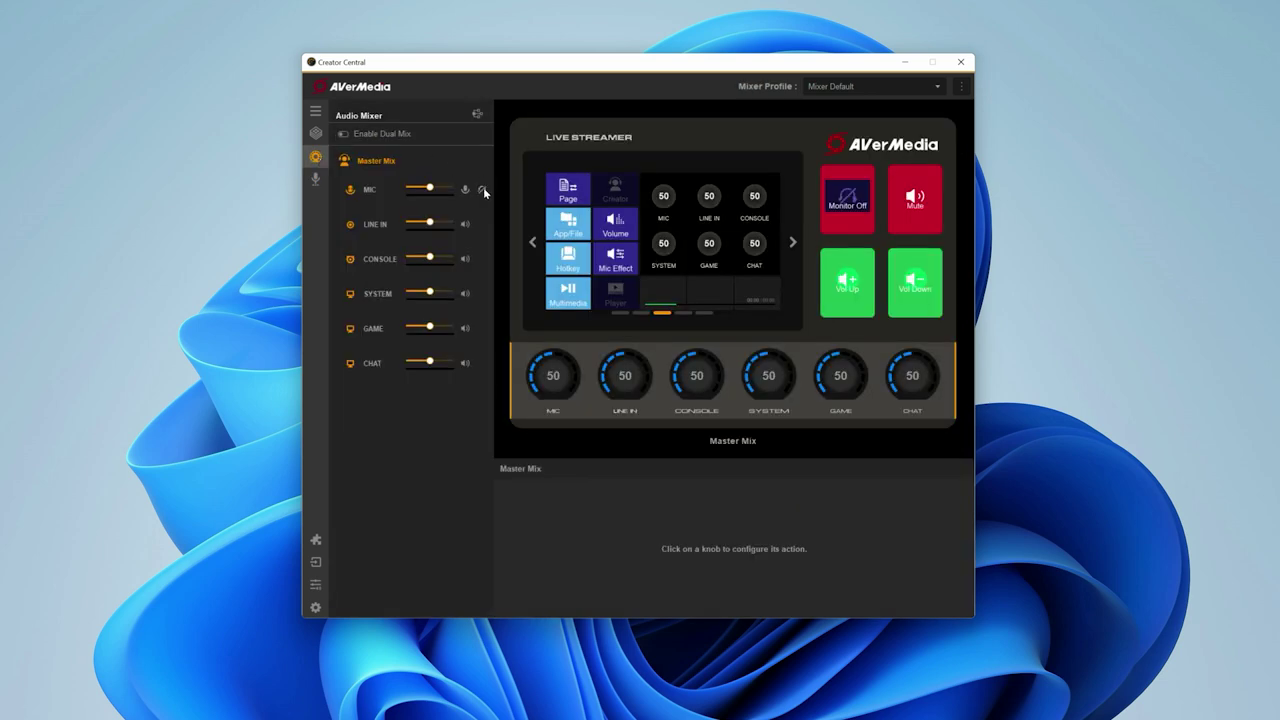
left_click(483, 189)
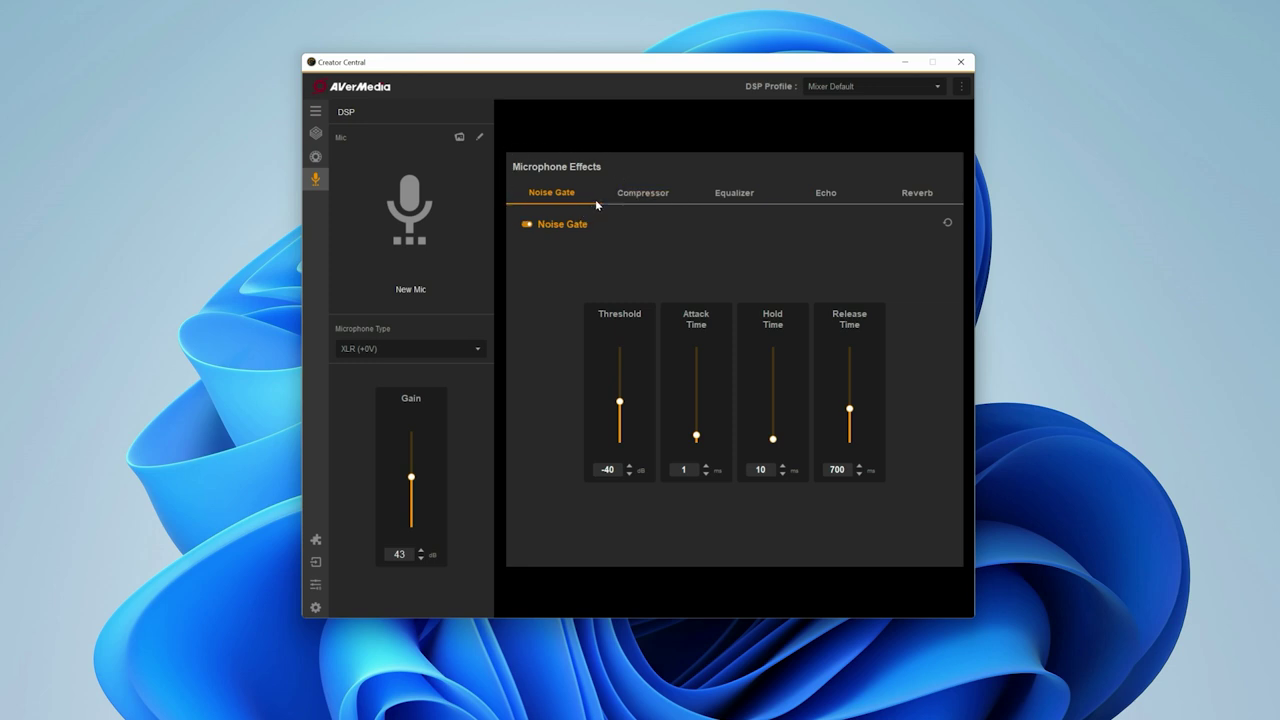
- Toggle the Noise Gate off and on, set its threshold to -39 dB, and re-toggle the Compressor
left_click(526, 224)
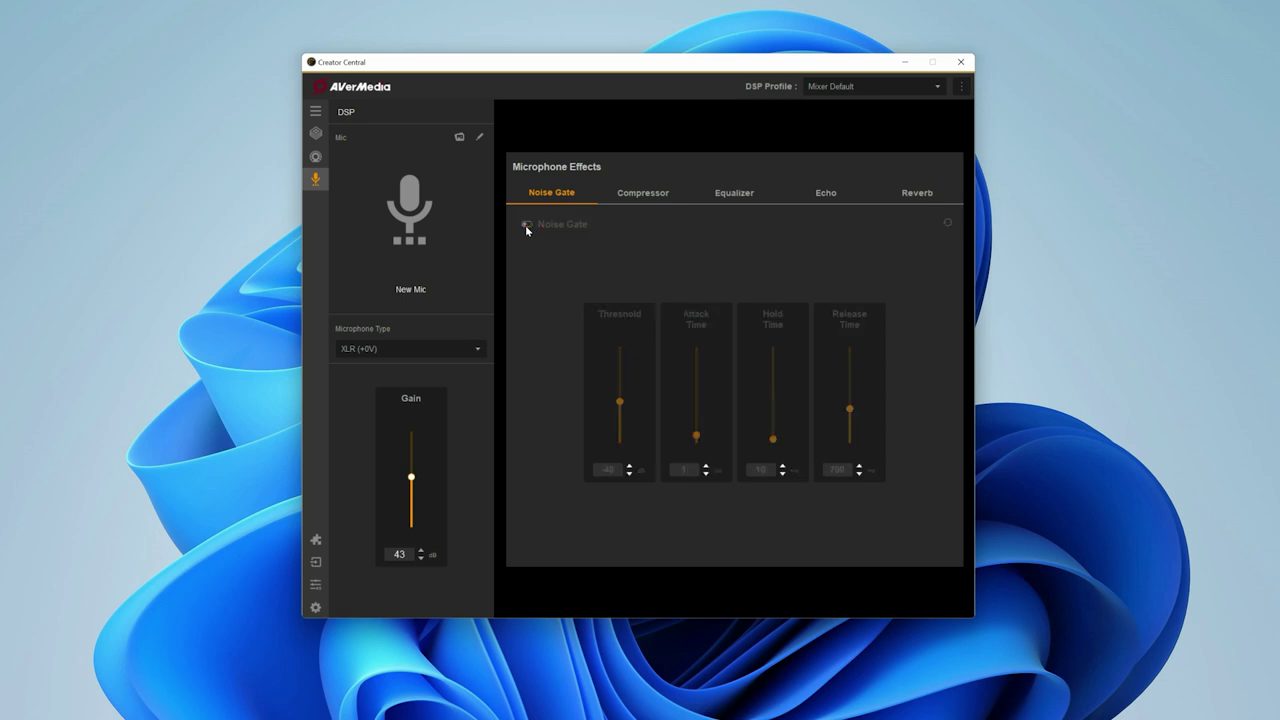
left_click(526, 224)
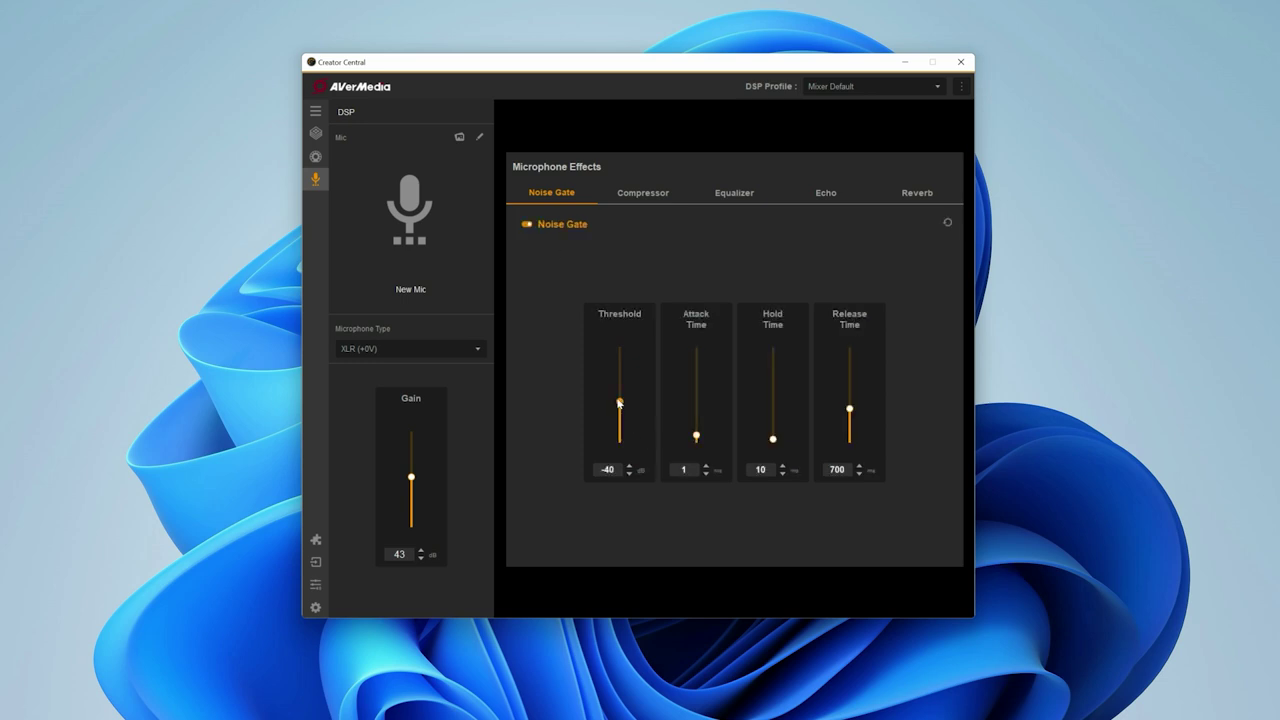
left_click_drag(620, 402, 619, 401)
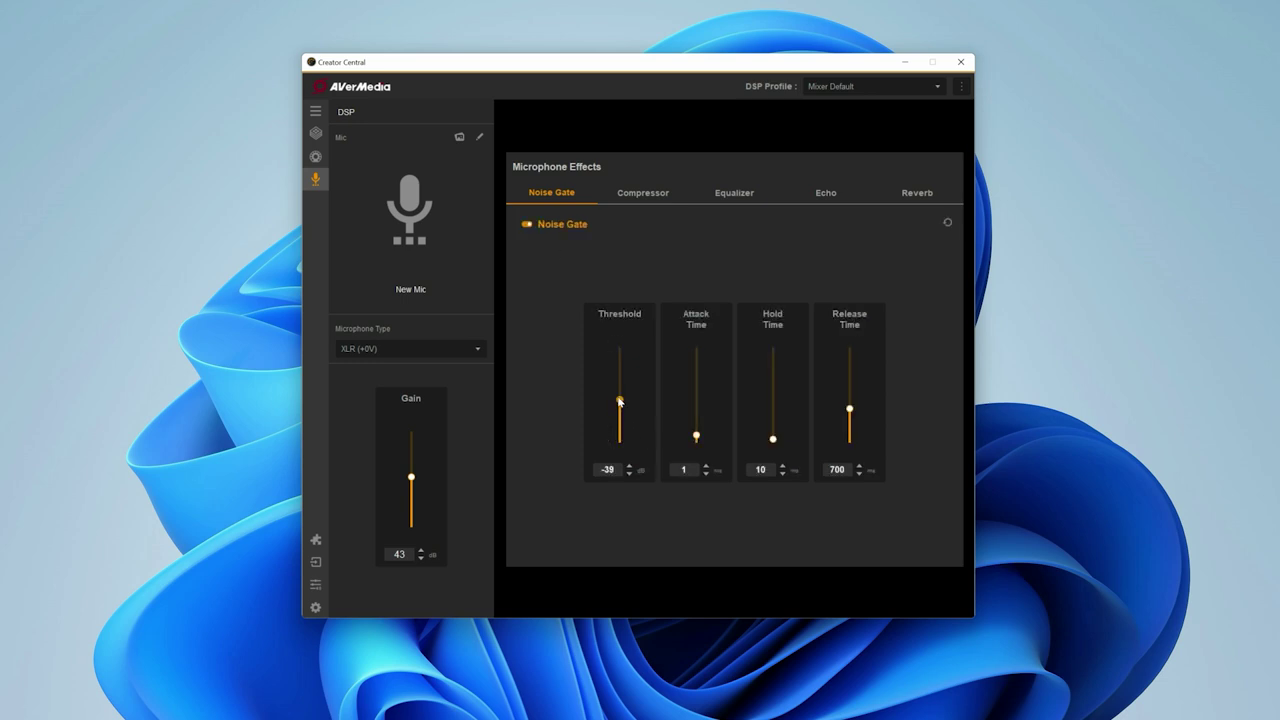
left_click(642, 195)
left_click(525, 226)
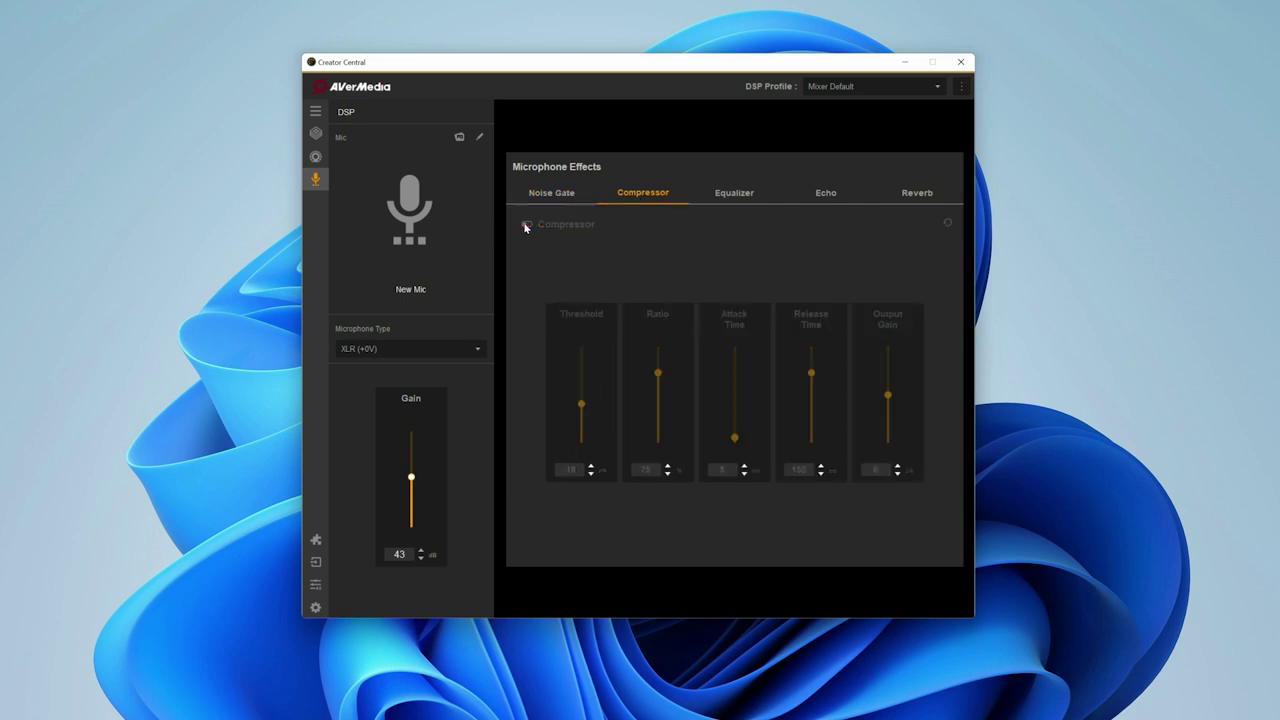
left_click(525, 226)
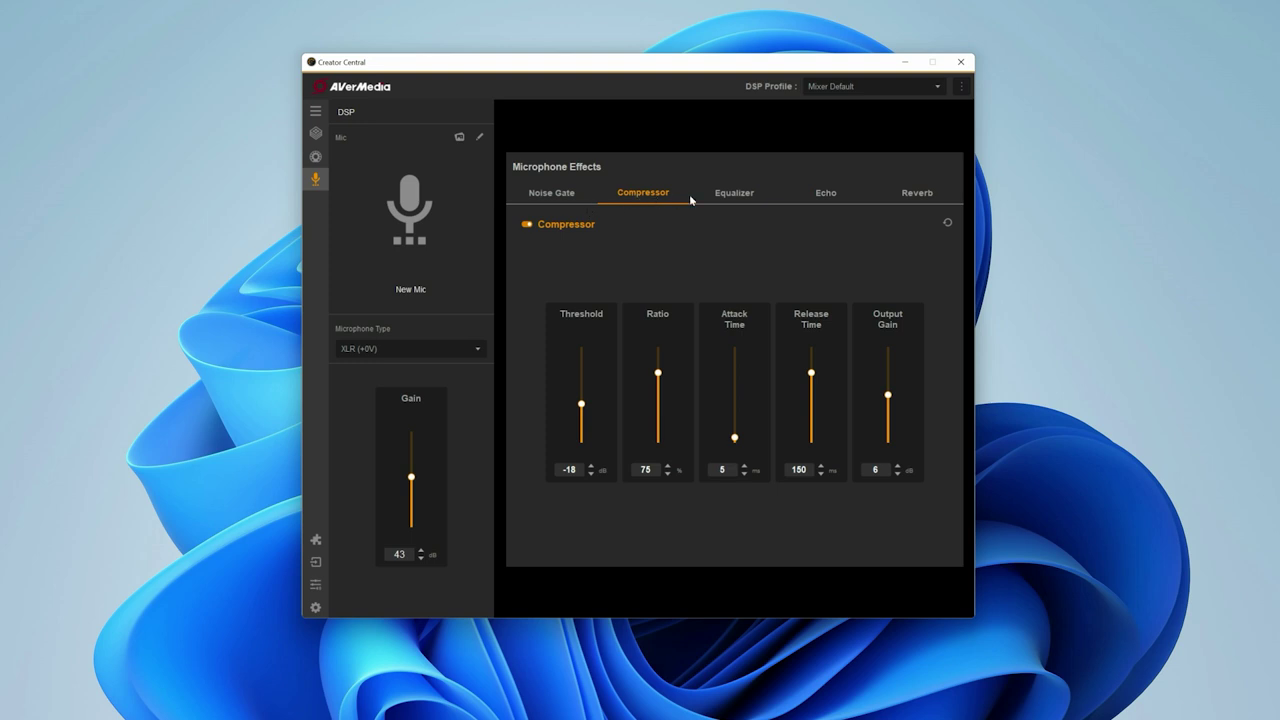
- Toggle Equalizer, Echo and Reverb off and back on, then return to Noise Gate and the Audio Mixer
left_click(721, 200)
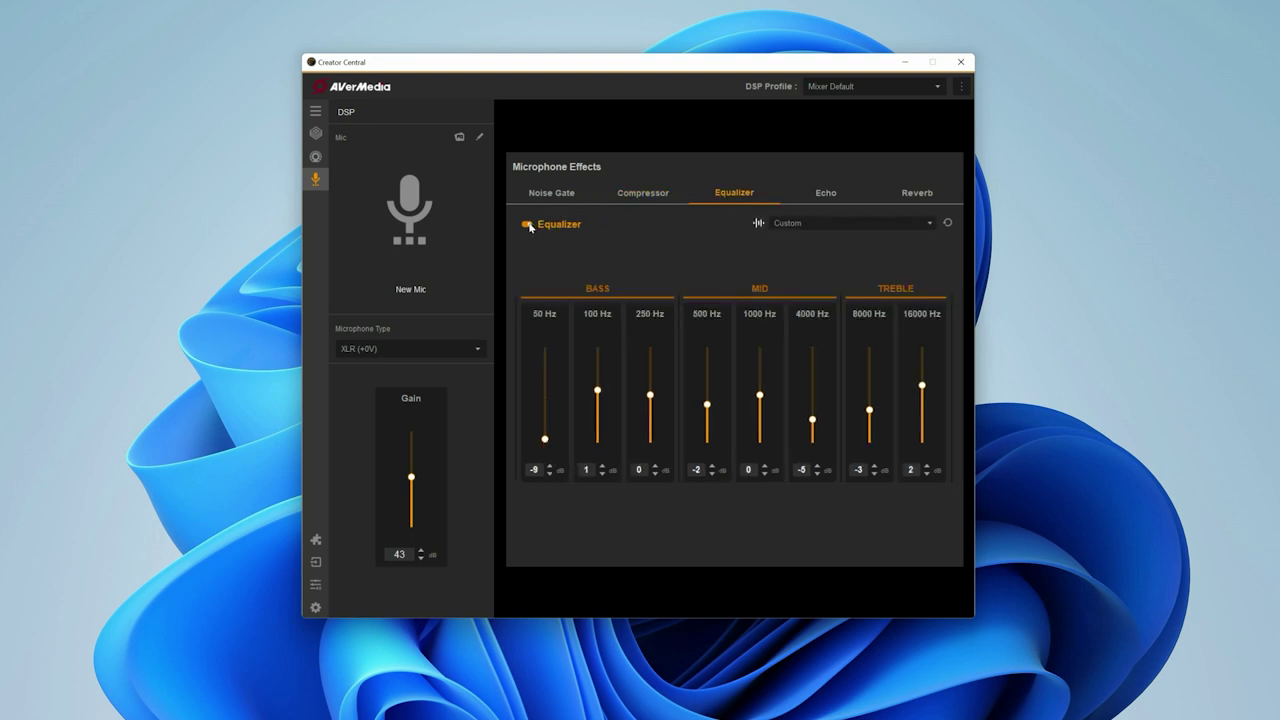
left_click(530, 226)
left_click(530, 226)
left_click(822, 198)
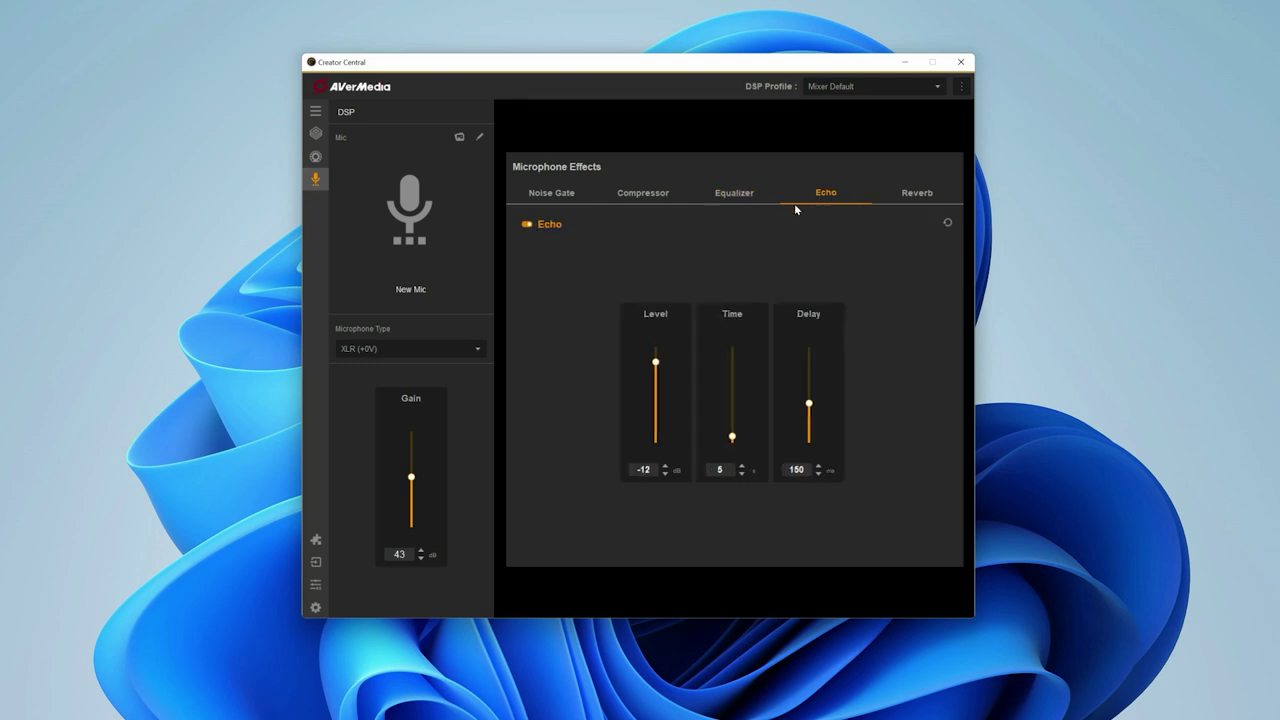
left_click(528, 224)
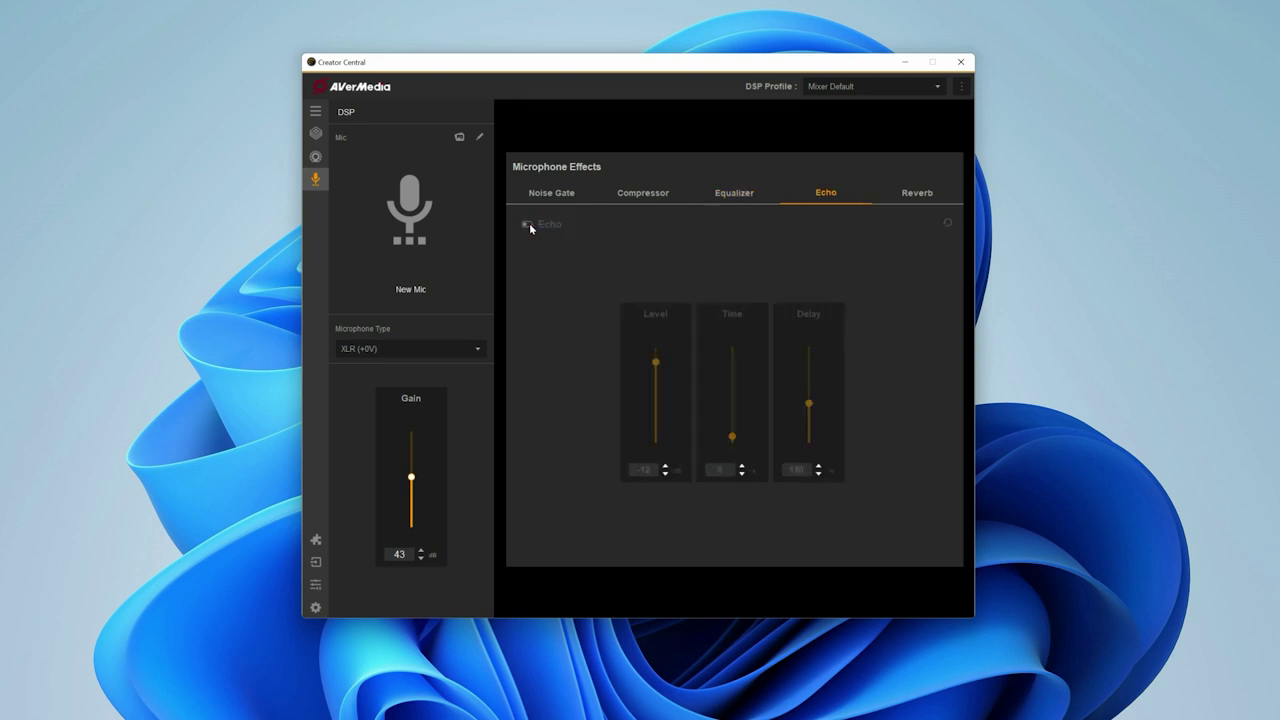
left_click(529, 223)
left_click(912, 194)
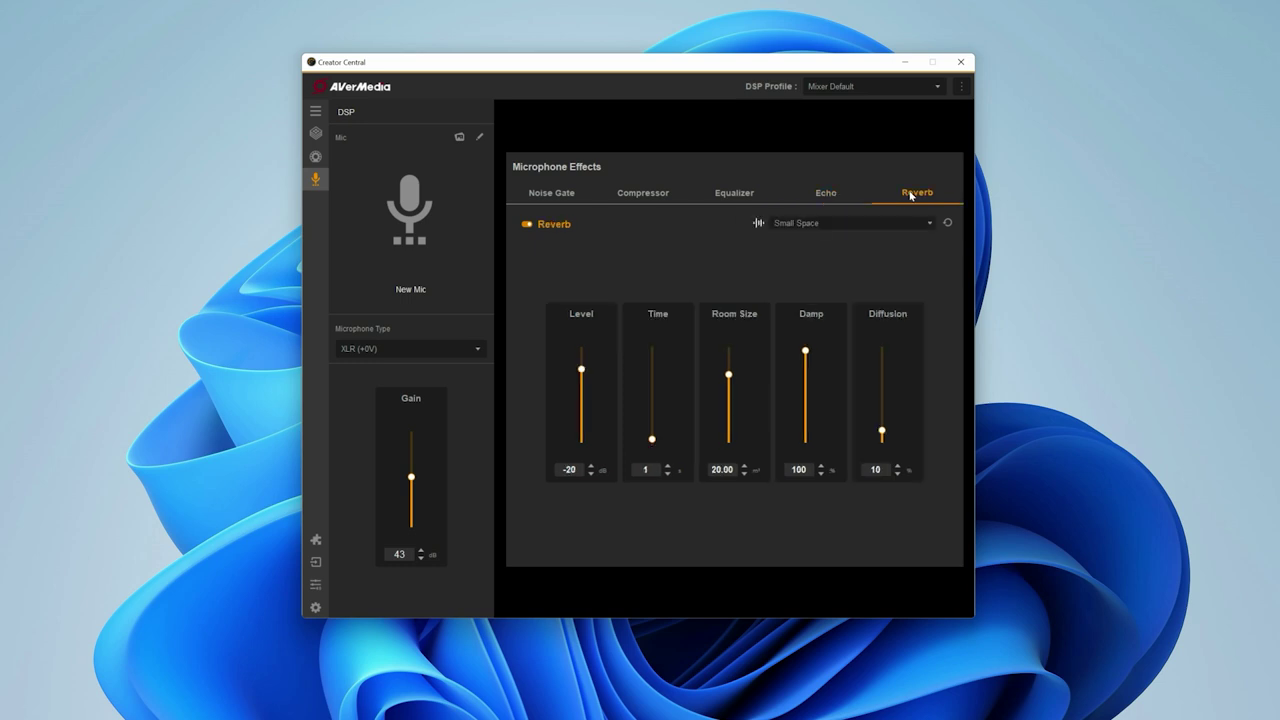
left_click(524, 224)
left_click(524, 224)
left_click(543, 193)
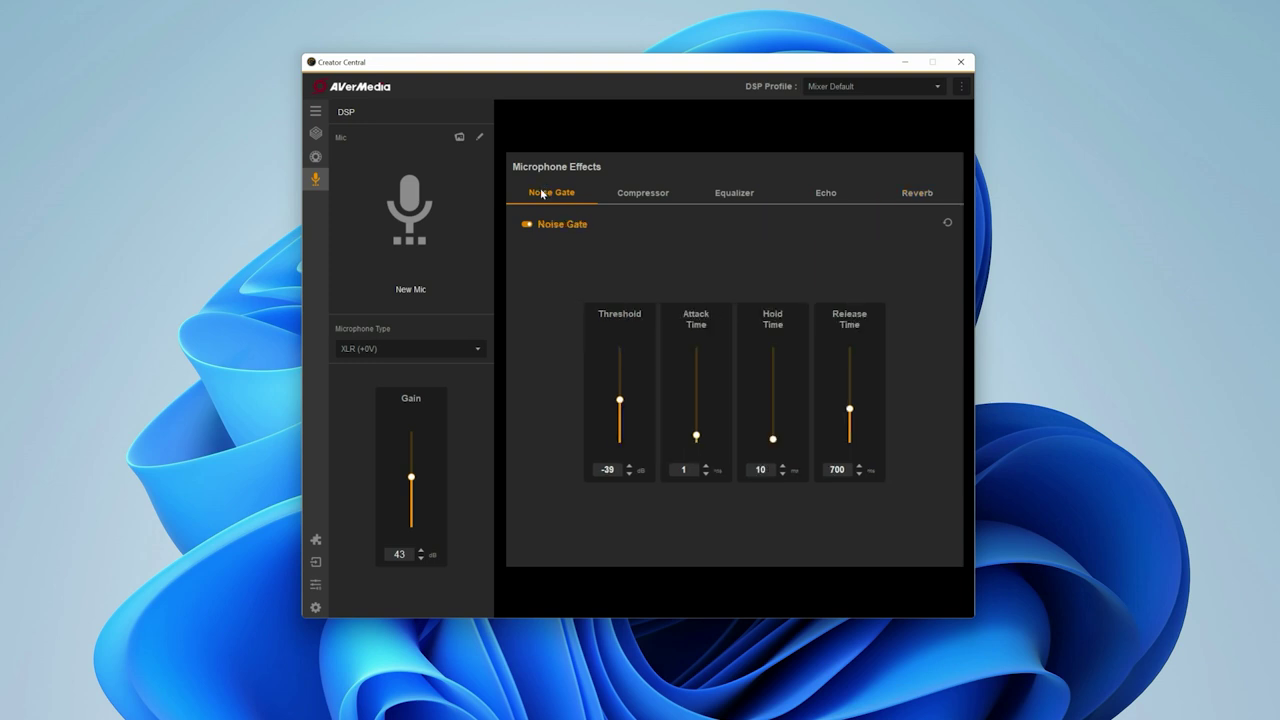
left_click(316, 157)
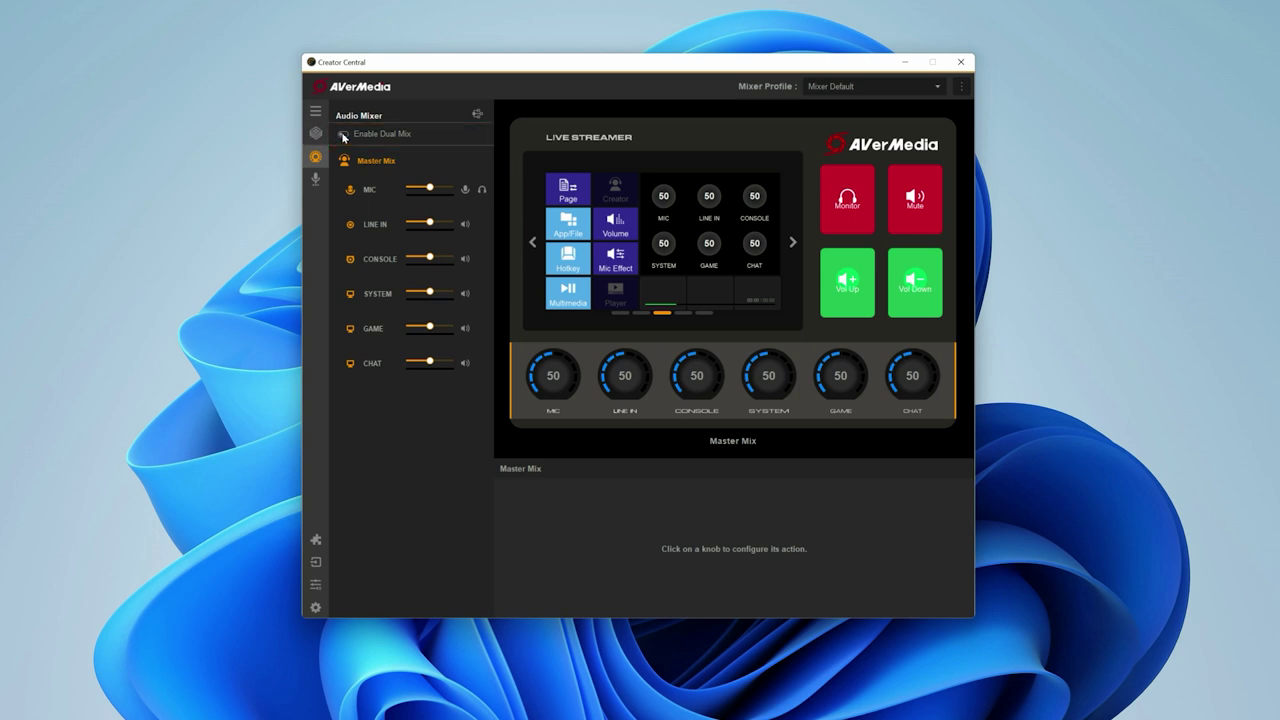
- Turn on Dual Mix to get separate Creator Mix and Audience Mix channel levels
left_click(344, 134)
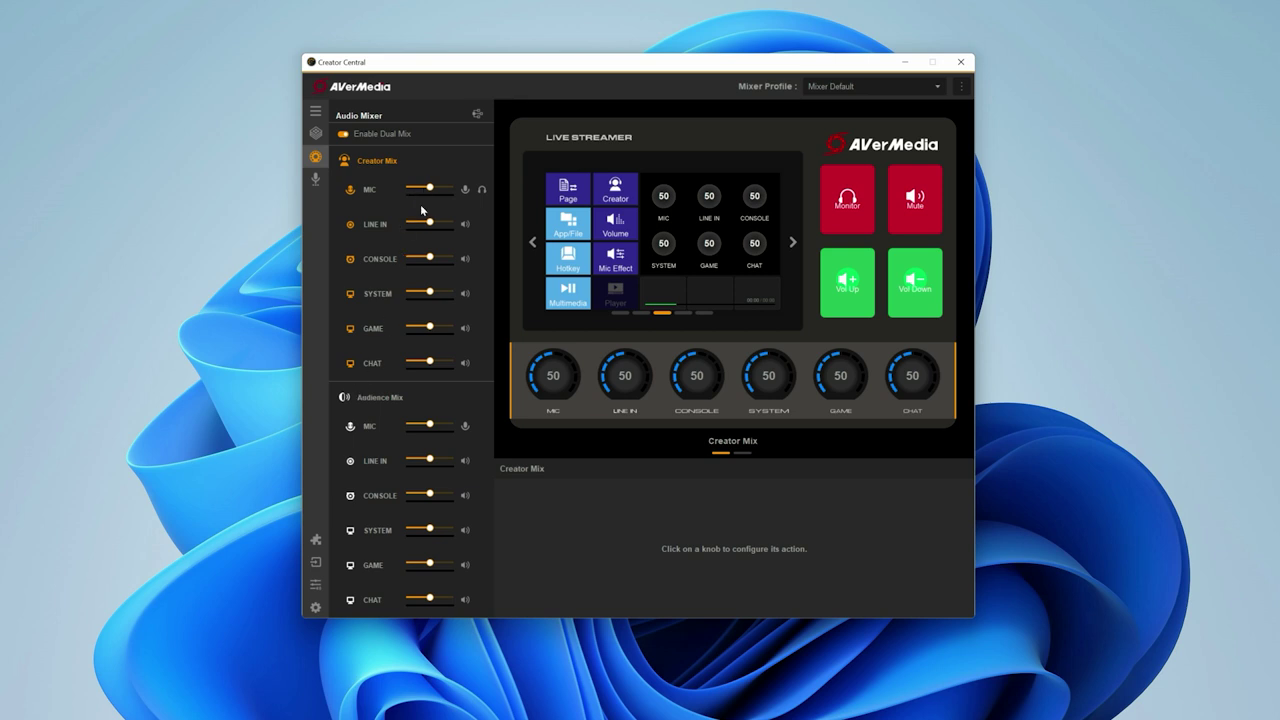
- Set Creator Mix CONSOLE to 100 and SYSTEM to 51, keeping Audience Mix CONSOLE near mid-level
left_click_drag(431, 259, 453, 259)
mouse_move(432, 497)
left_mouse_down()
mouse_move(408, 496)
mouse_move(419, 494)
left_mouse_up()
left_click_drag(432, 296, 387, 296)
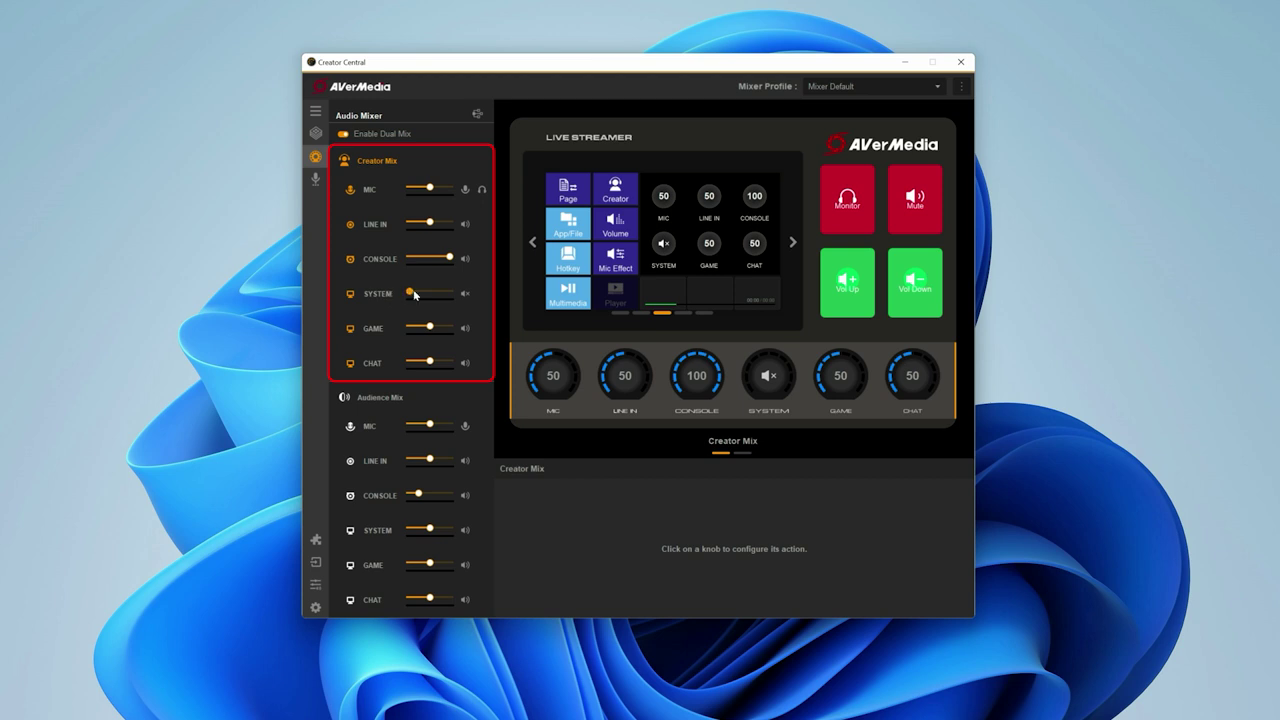
left_click_drag(409, 295, 435, 296)
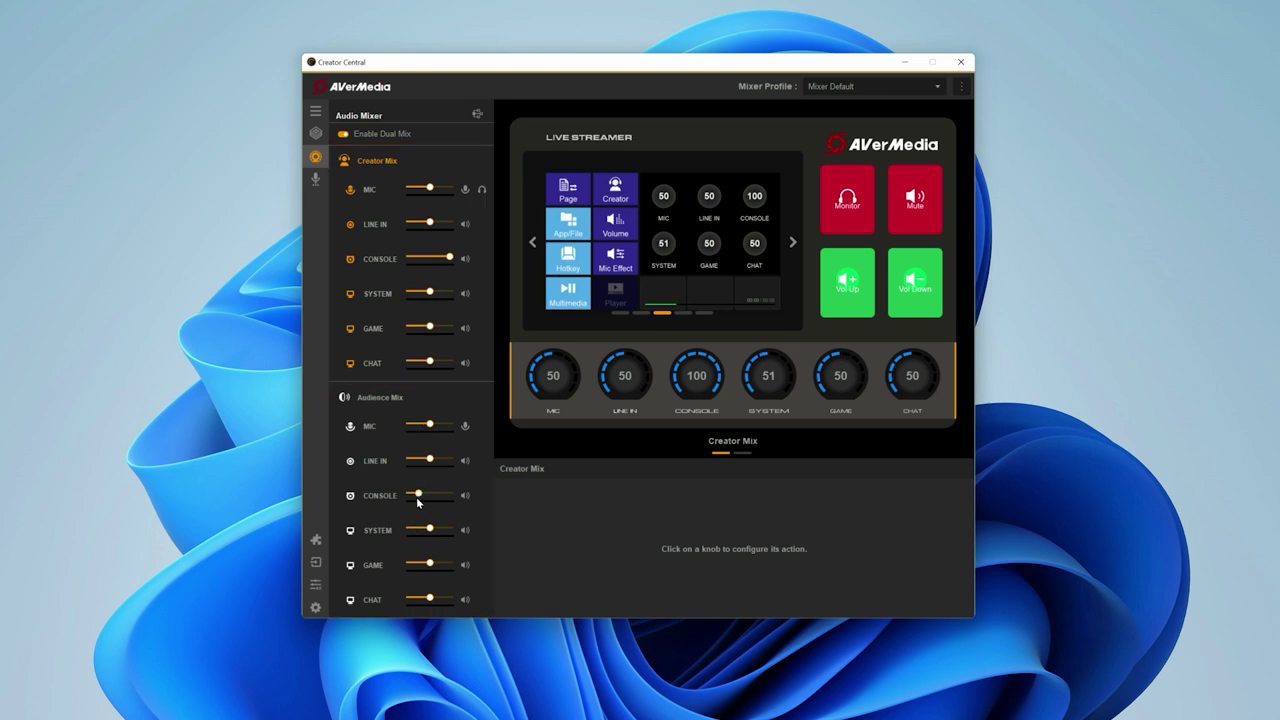
left_click_drag(419, 496, 431, 496)
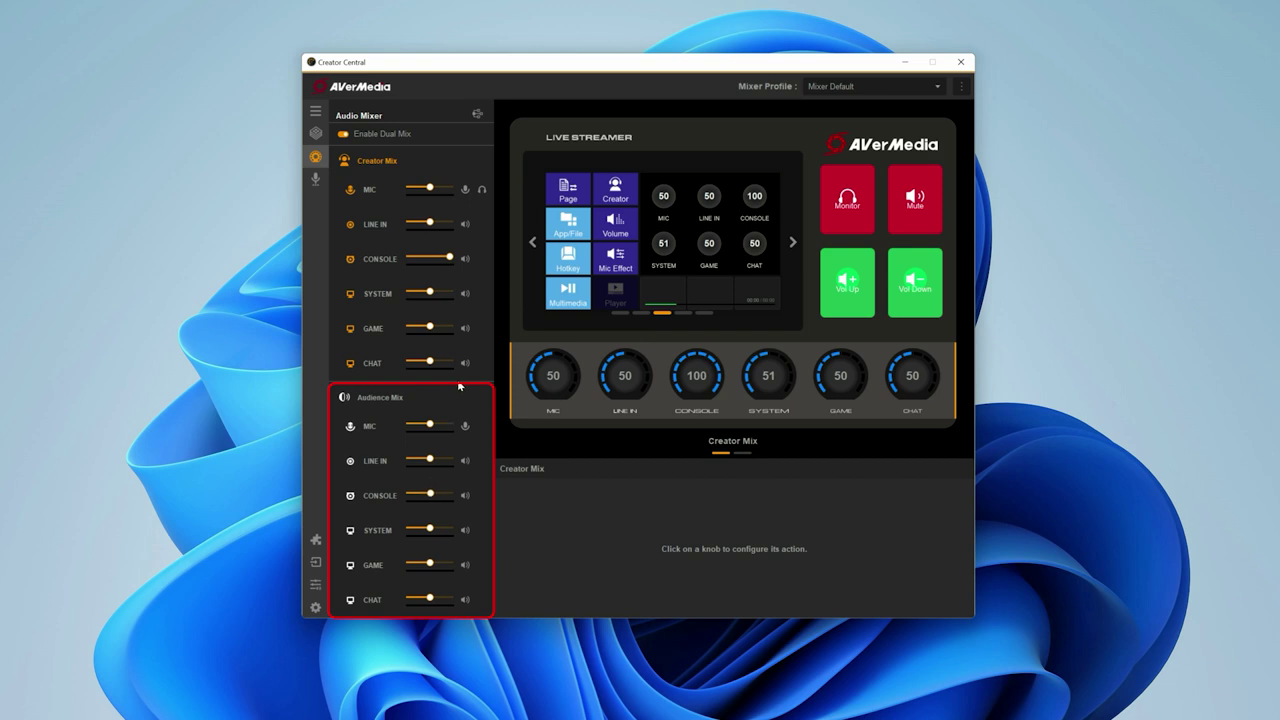
- Select the Creator Mix SYSTEM knob settings, then show the Audience Mix on the device preview
left_click(481, 298)
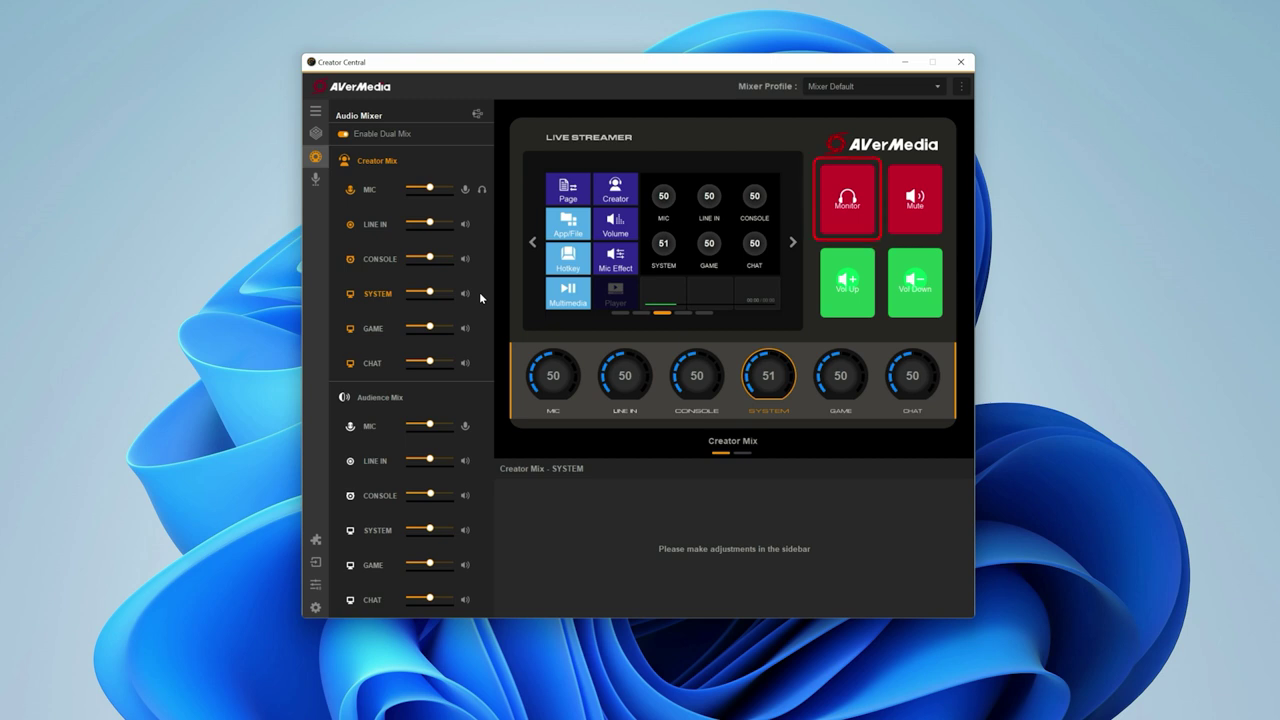
left_click(459, 405)
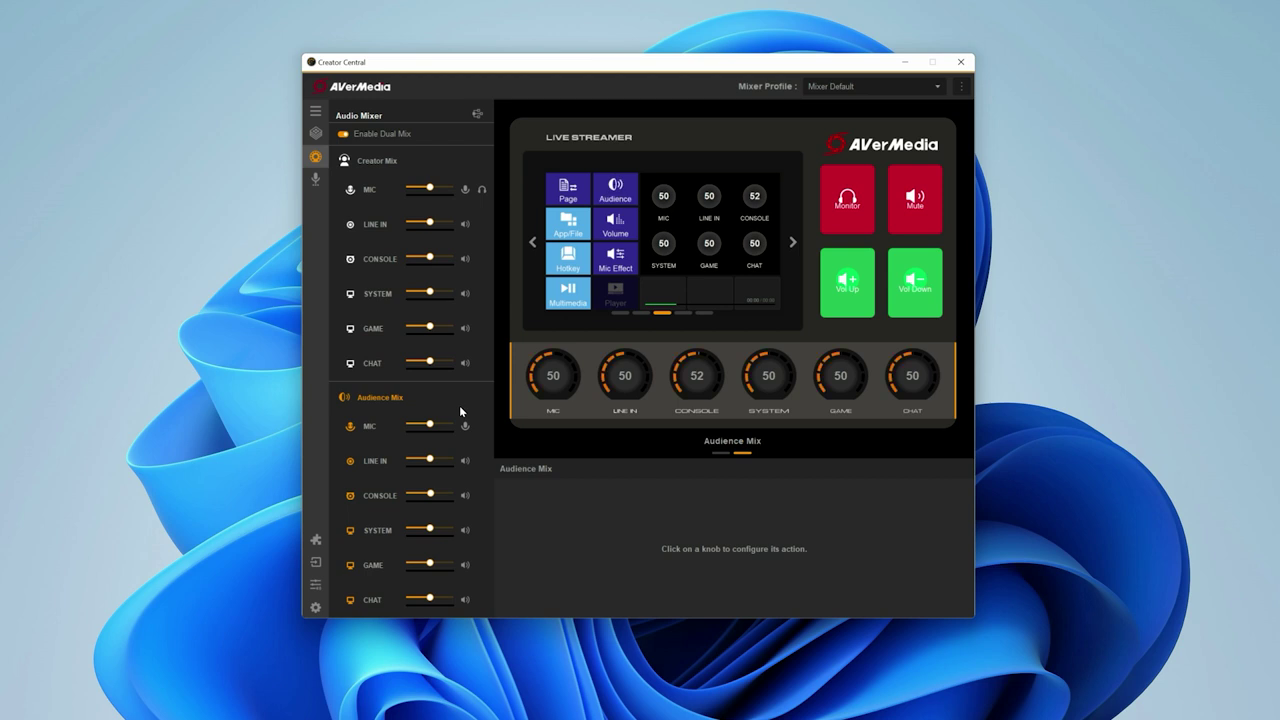